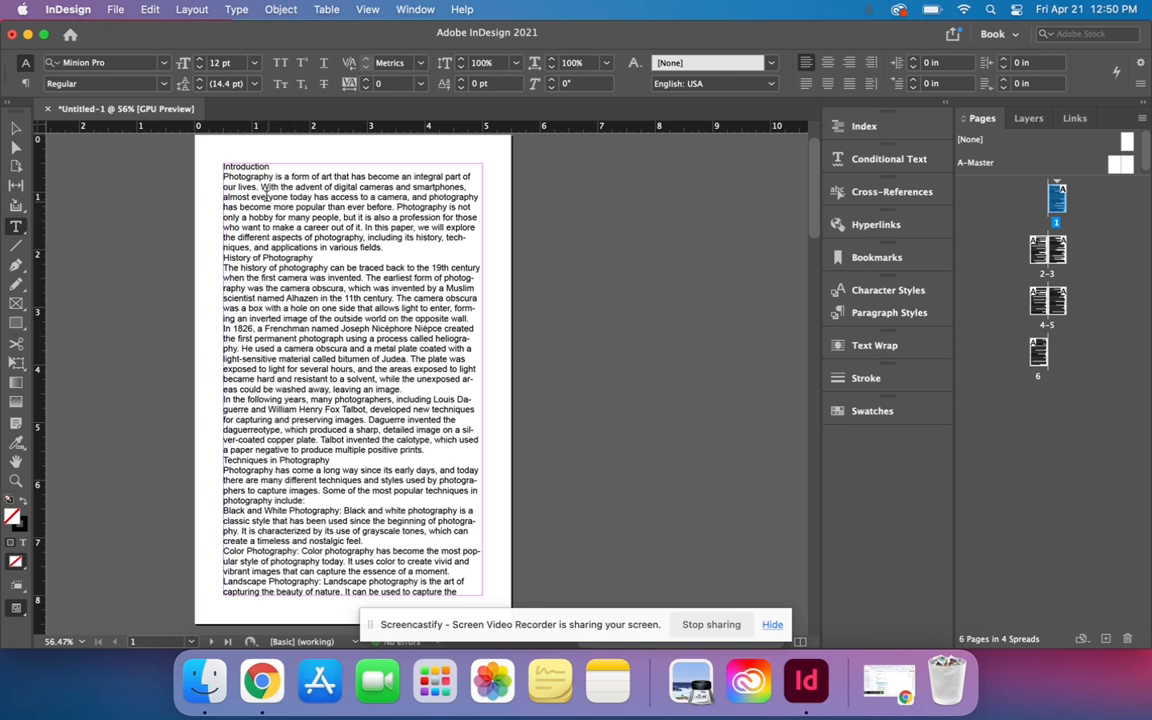
- Select the body paragraph under the Introduction heading and change its font to Courier
{"action": "left_click", "coordinate": [224, 176]}
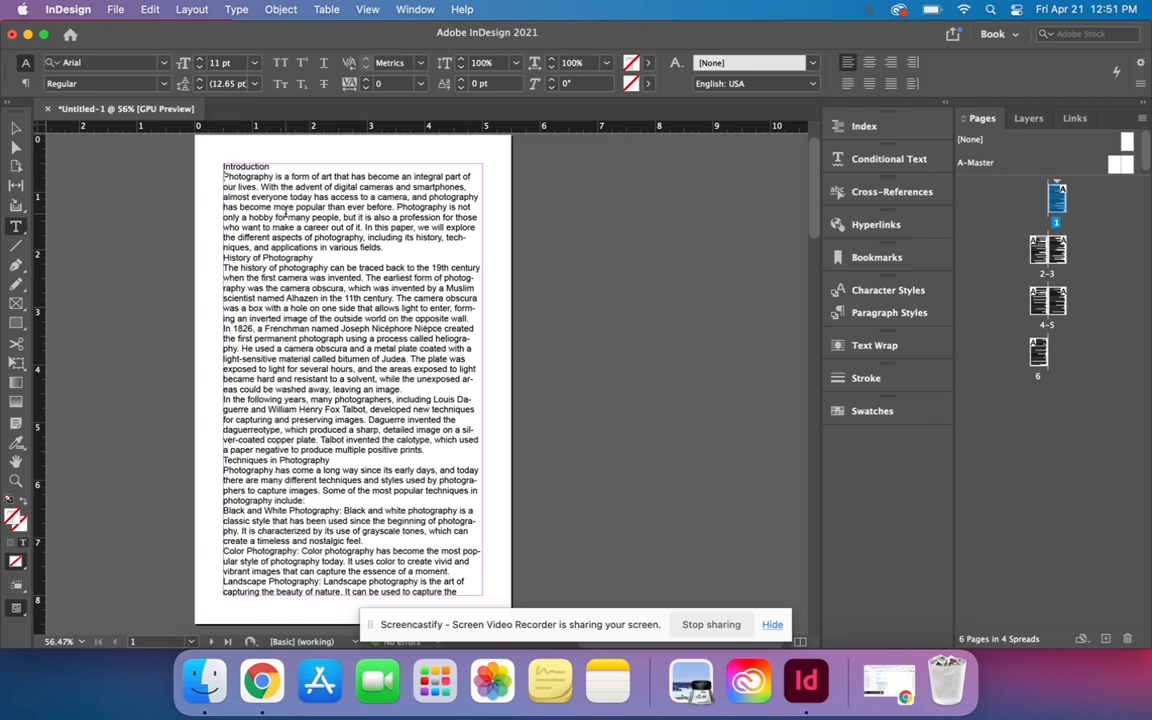
{"action": "left_click", "coordinate": [387, 248], "text": "shift"}
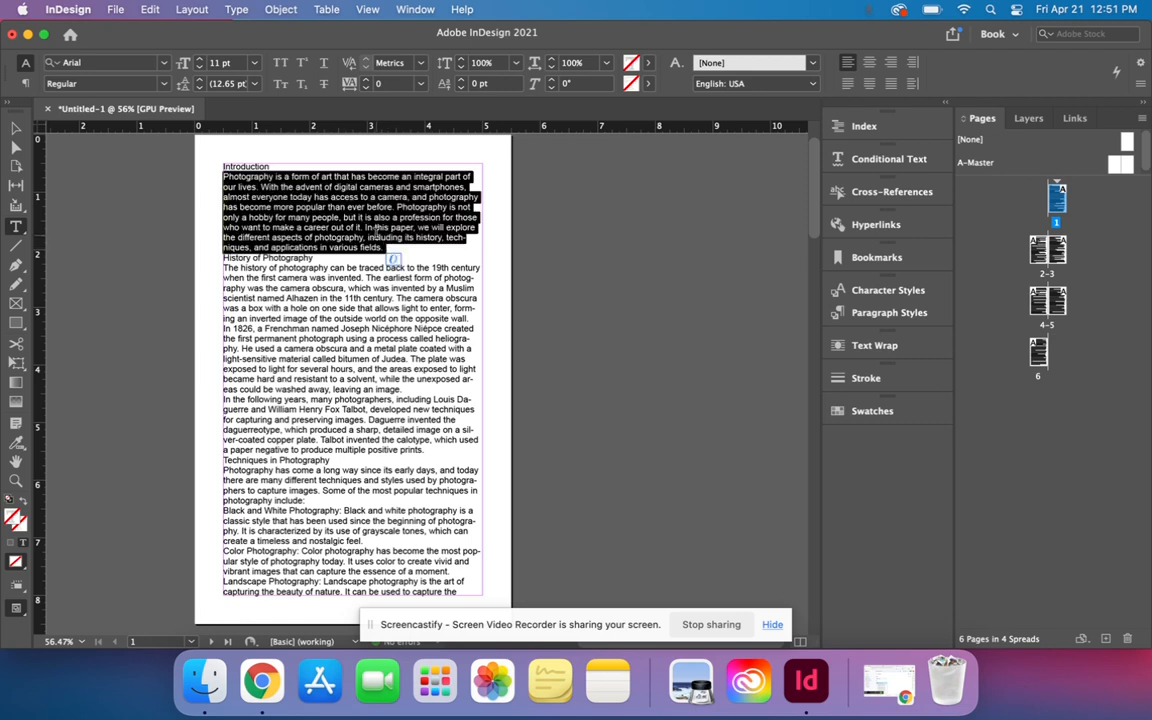
{"action": "left_click", "coordinate": [165, 64]}
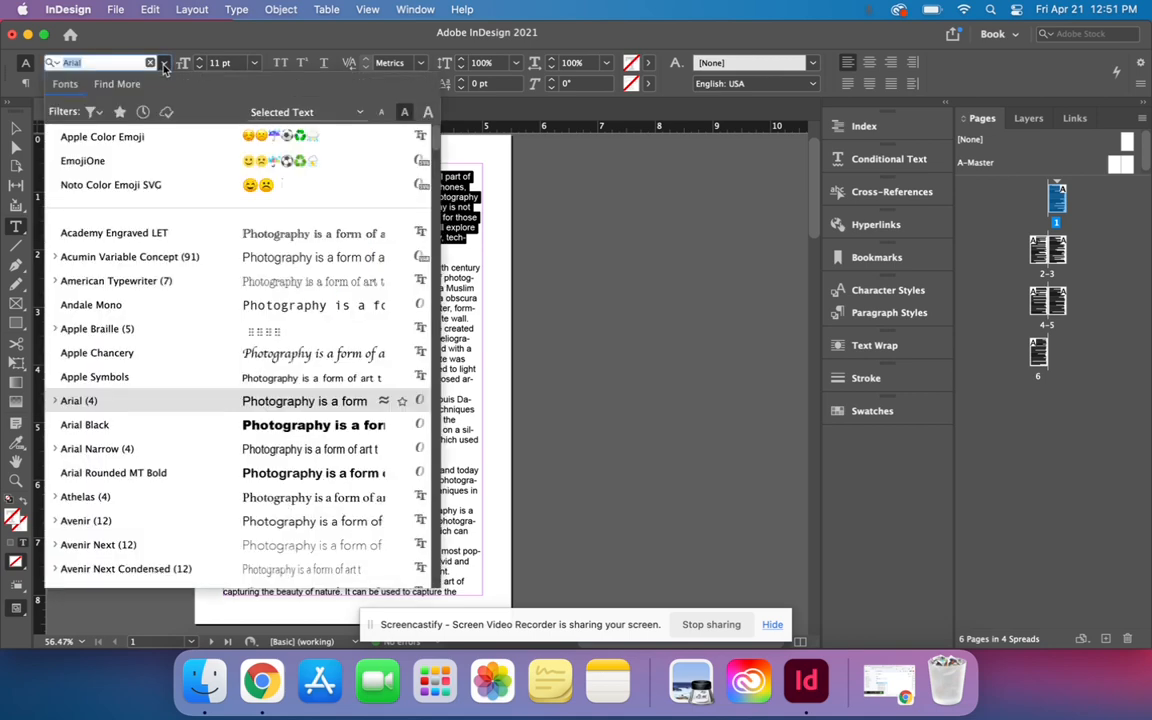
{"action": "left_click", "coordinate": [165, 64]}
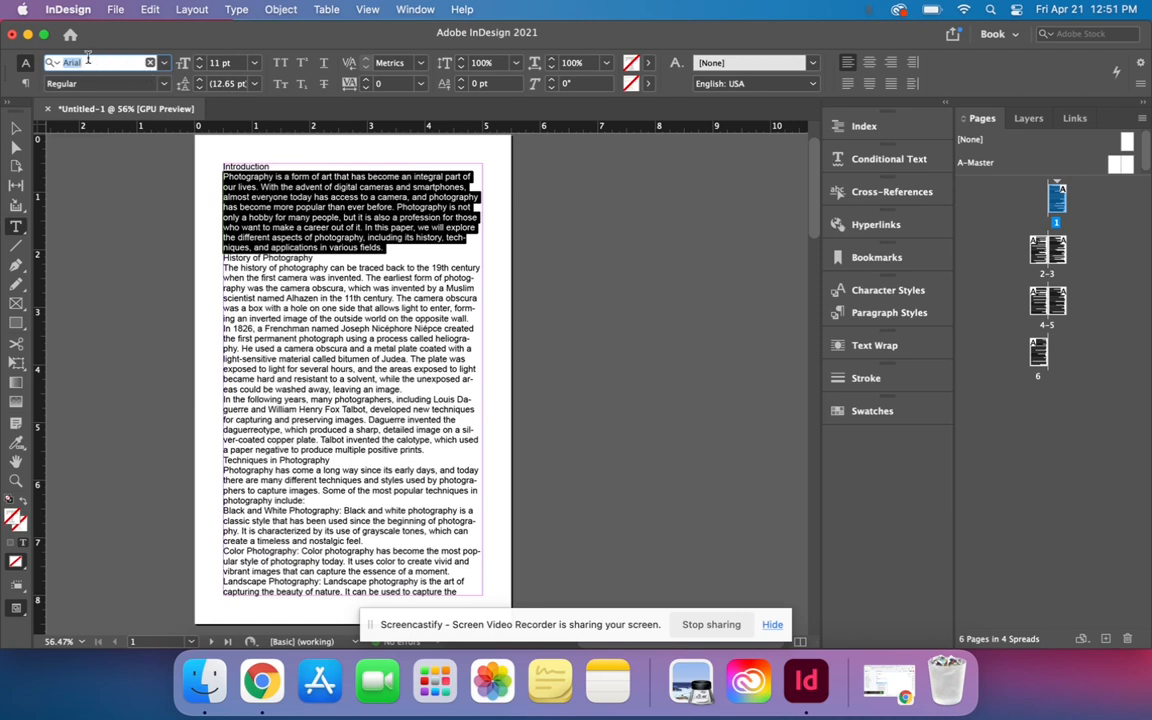
{"action": "left_click", "coordinate": [166, 63]}
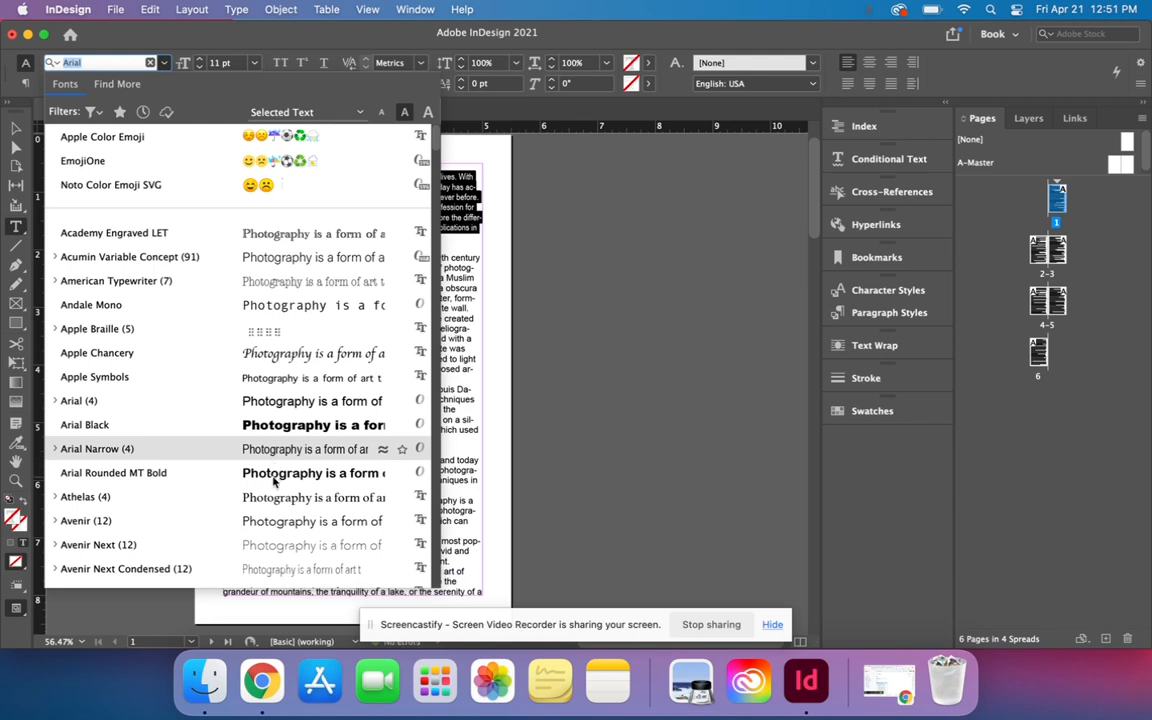
{"action": "scroll", "coordinate": [274, 480], "scroll_direction": "down", "scroll_amount": 2}
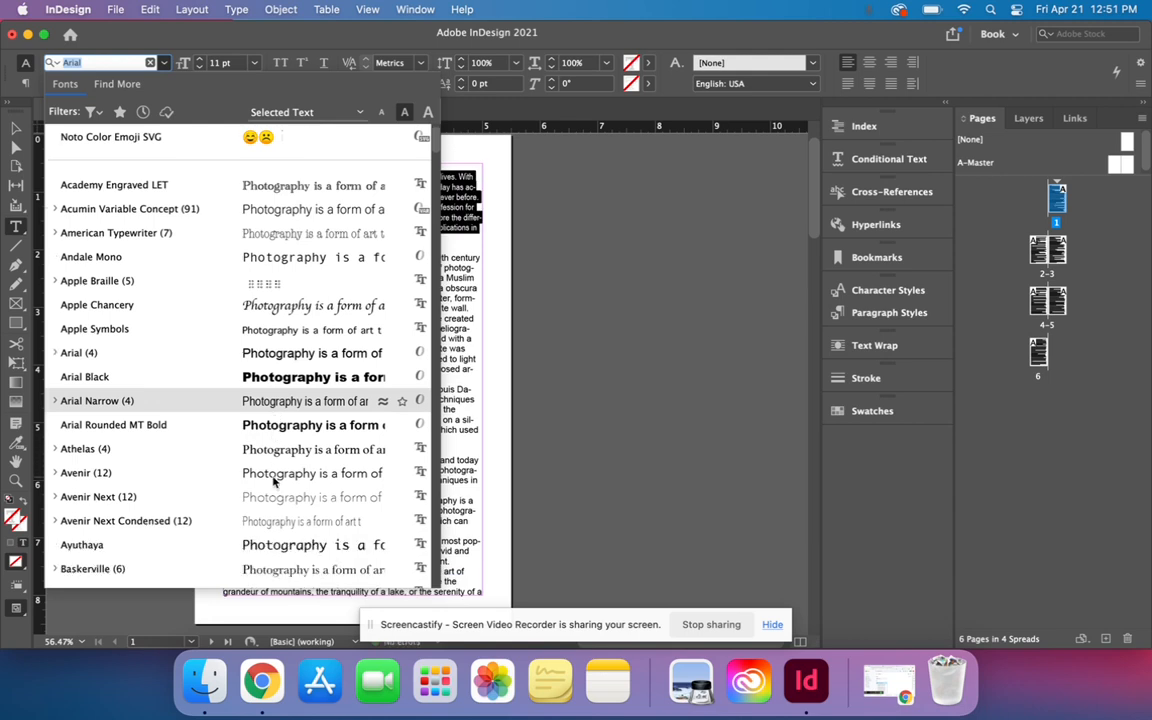
{"action": "scroll", "coordinate": [302, 378], "scroll_direction": "down", "scroll_amount": 2}
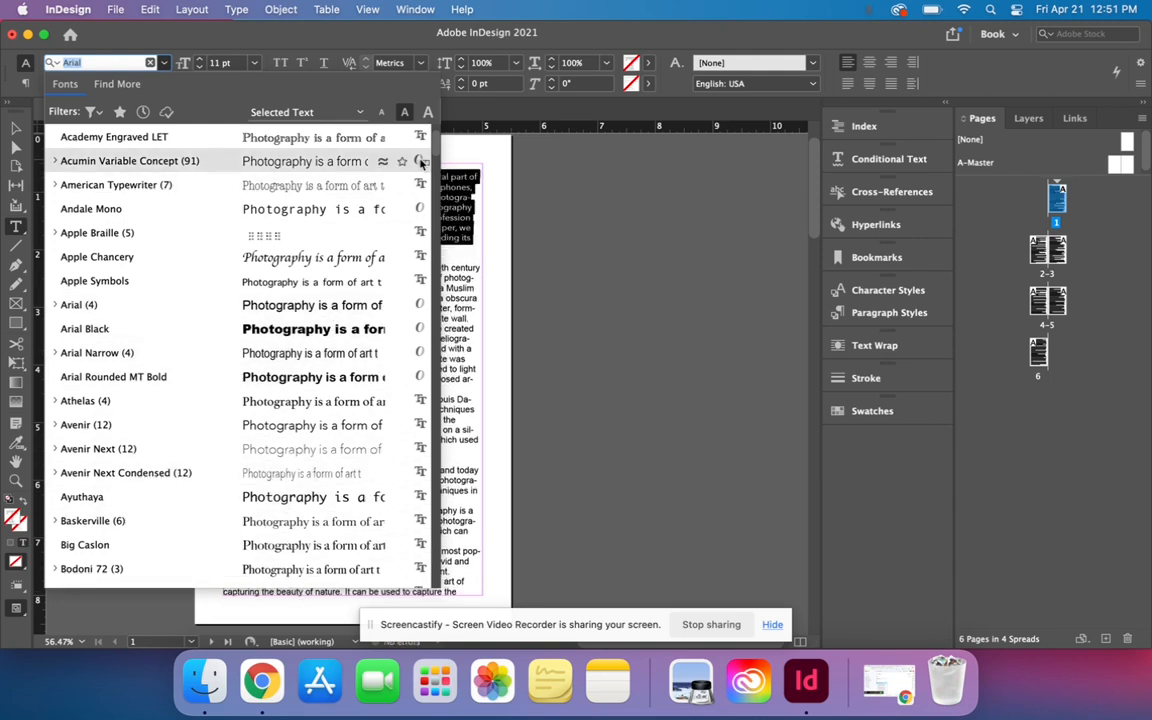
{"action": "scroll", "coordinate": [340, 293], "scroll_direction": "down", "scroll_amount": 5}
{"action": "scroll", "coordinate": [340, 293], "scroll_direction": "down", "scroll_amount": 5}
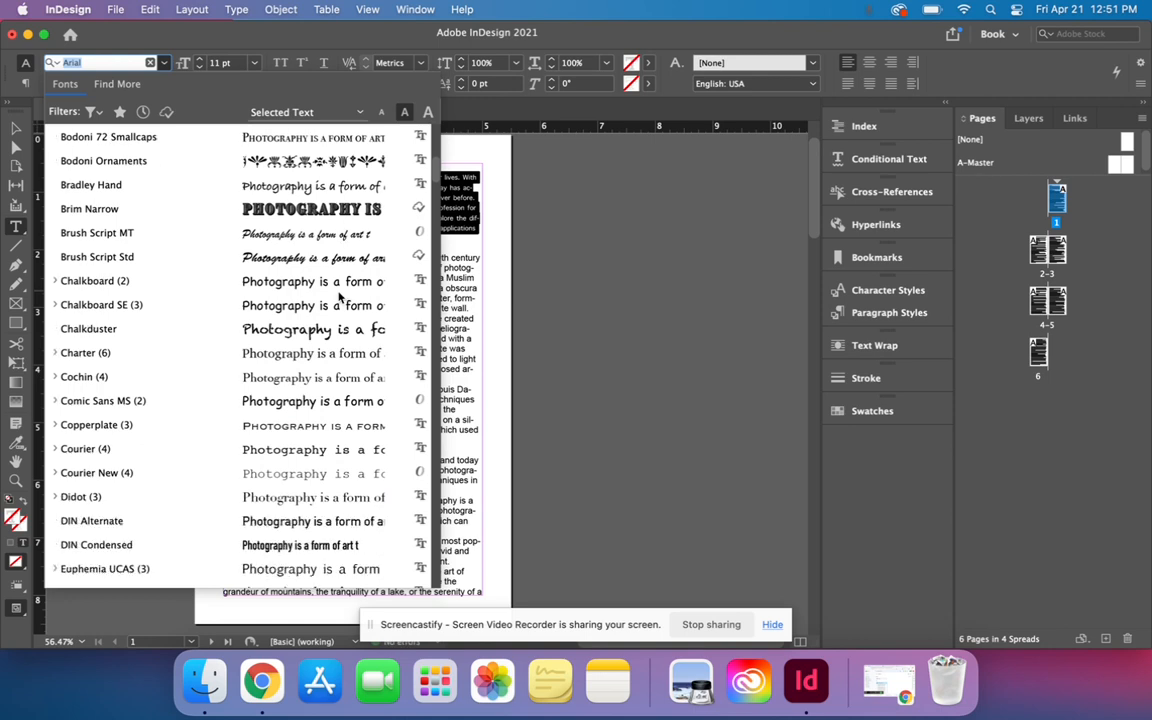
{"action": "left_click", "coordinate": [283, 456]}
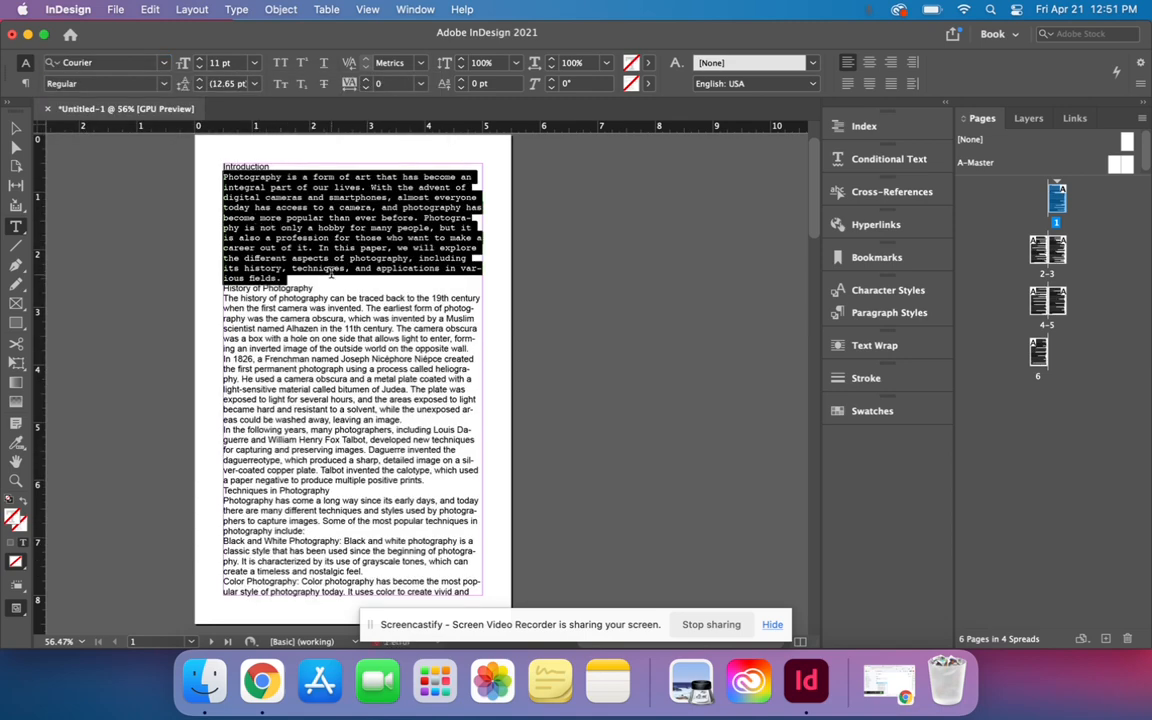
- Set the Introduction body paragraph to 12 pt and left alignment, after trying justification with the last line aligned left
{"action": "left_click", "coordinate": [200, 60]}
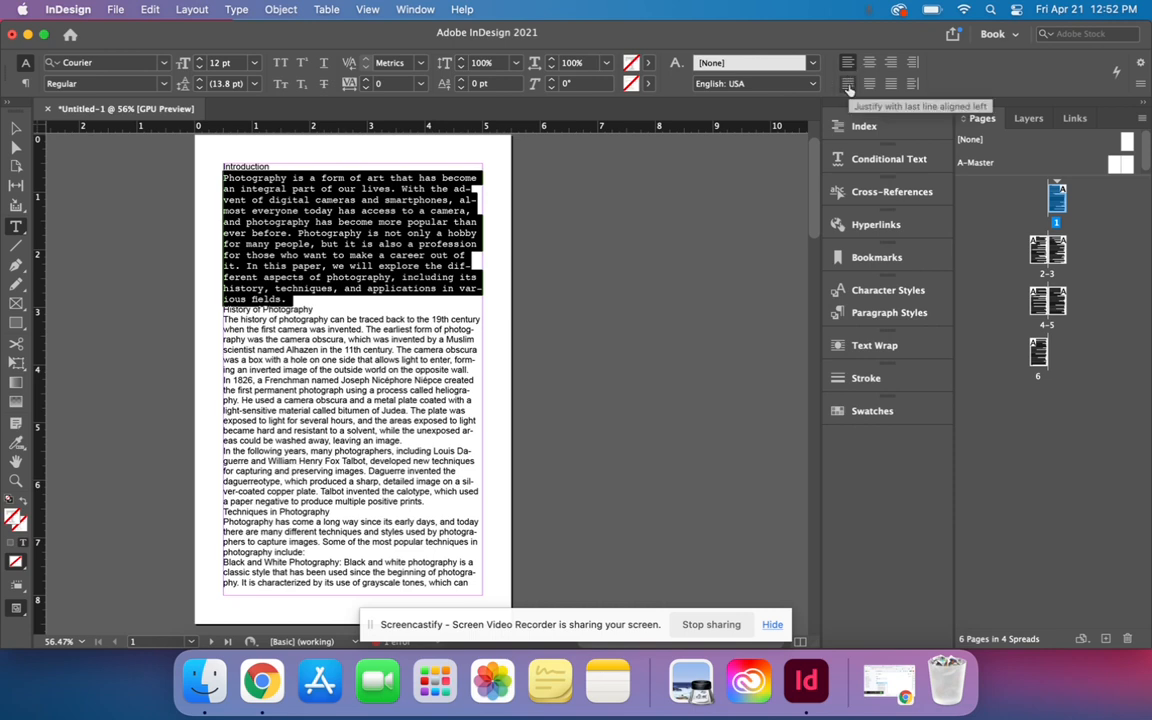
{"action": "left_click", "coordinate": [847, 85]}
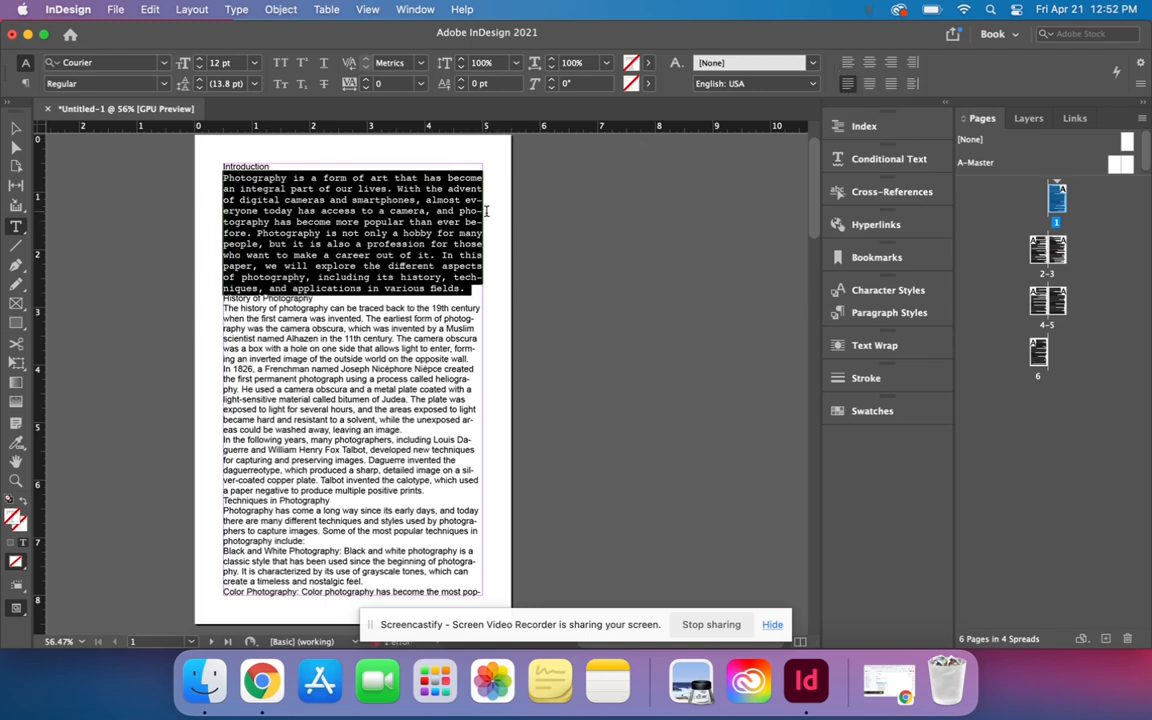
{"action": "left_click", "coordinate": [847, 62]}
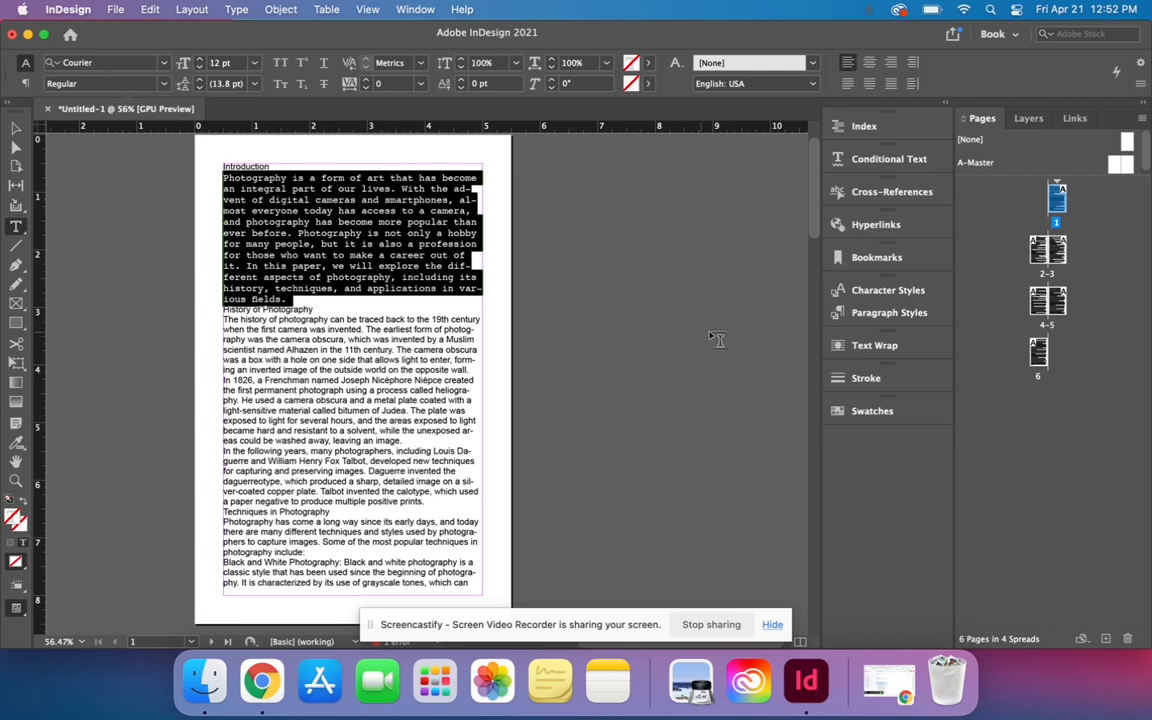
- Create a new paragraph style from the selected Introduction text and rename it "Paragraph Text"
{"action": "left_click", "coordinate": [879, 315]}
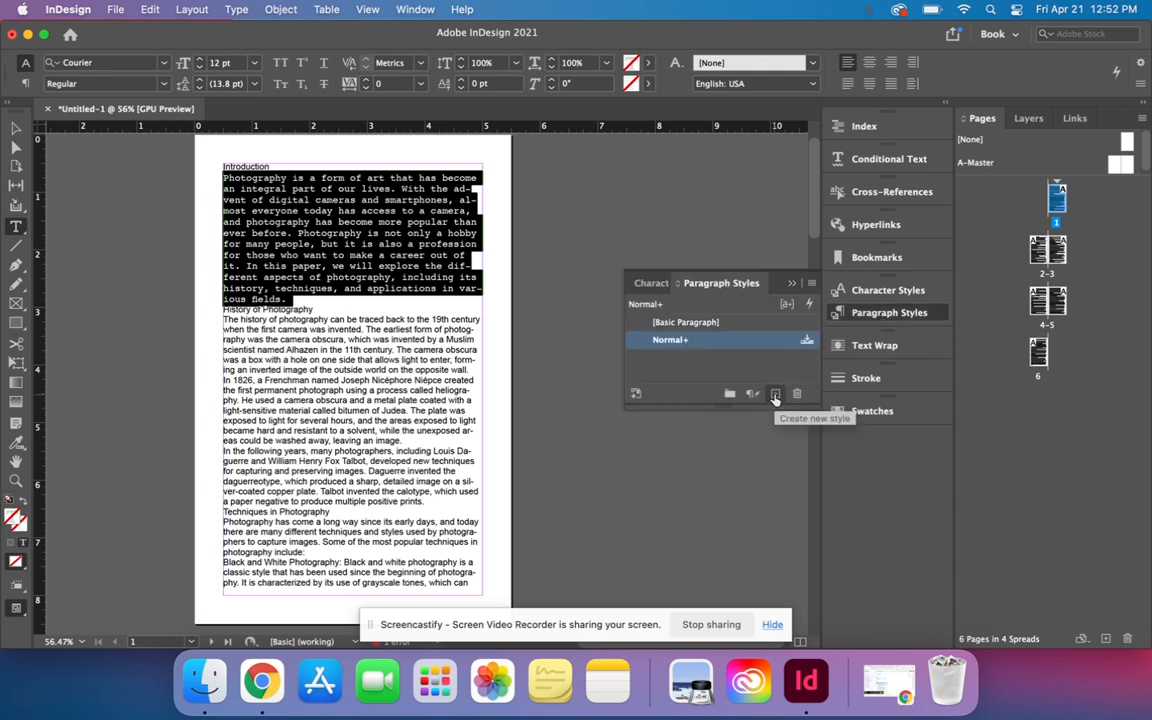
{"action": "left_click", "coordinate": [775, 395]}
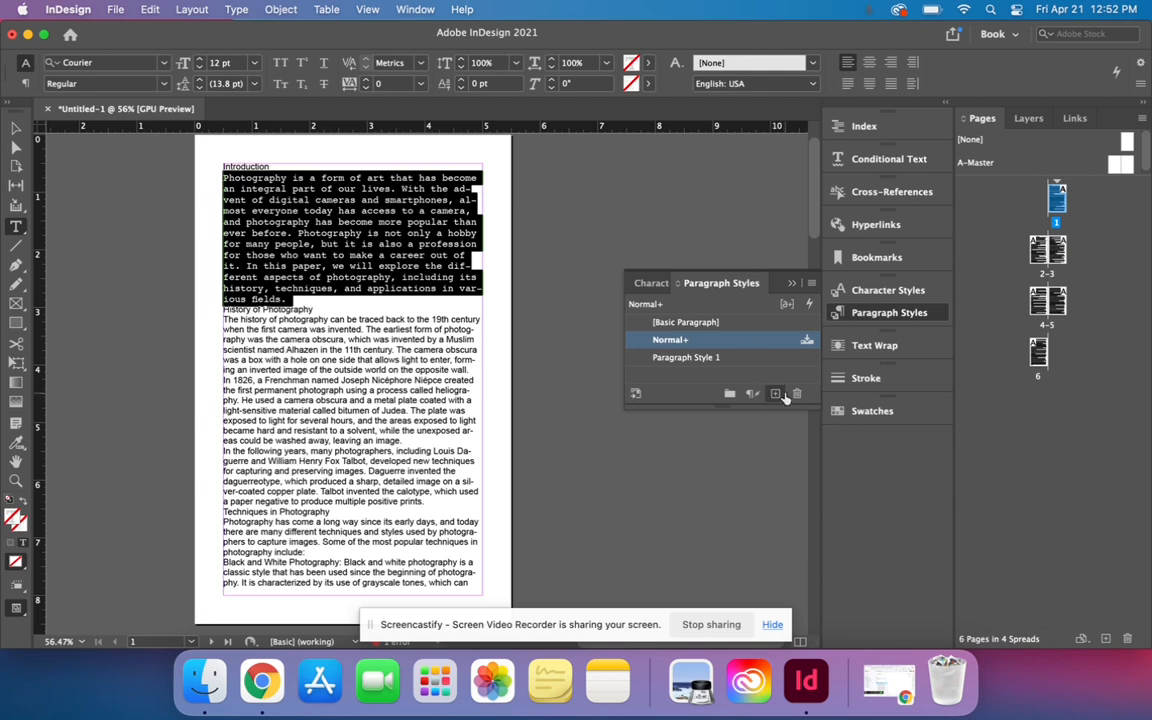
{"action": "double_click", "coordinate": [685, 364]}
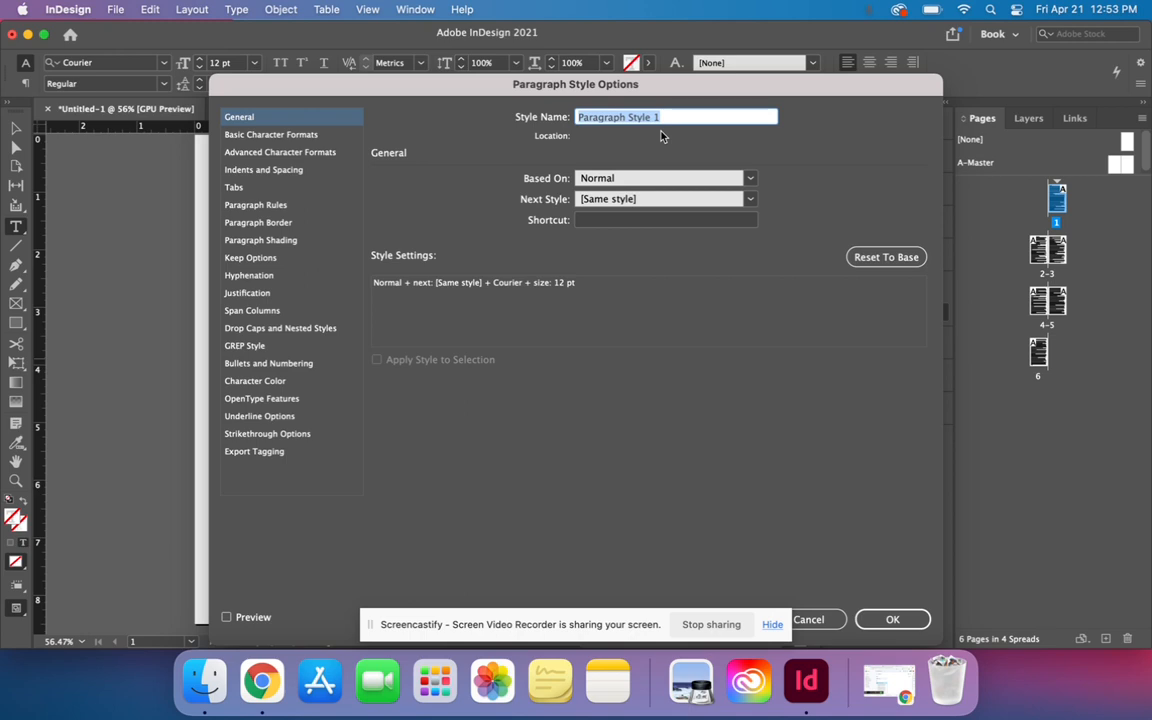
{"action": "key", "text": "Right"}
{"action": "key", "text": "BackSpace"}
{"action": "key", "text": "BackSpace"}
{"action": "key", "text": "BackSpace"}
{"action": "key", "text": "BackSpace"}
{"action": "key", "text": "BackSpace"}
{"action": "key", "text": "BackSpace"}
{"action": "key", "text": "BackSpace"}
{"action": "type", "text": "Text"}
- Review the style's basic character formats and turn off hyphenation for Paragraph Text
{"action": "left_click", "coordinate": [298, 138]}
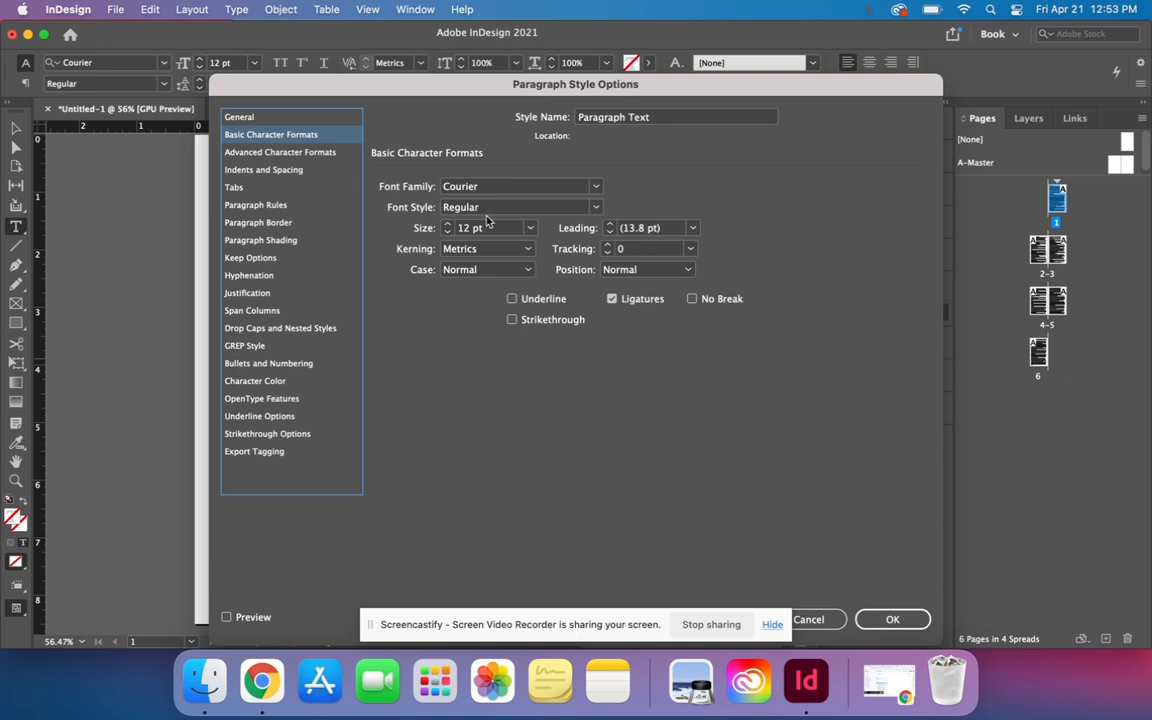
{"action": "left_click", "coordinate": [250, 276]}
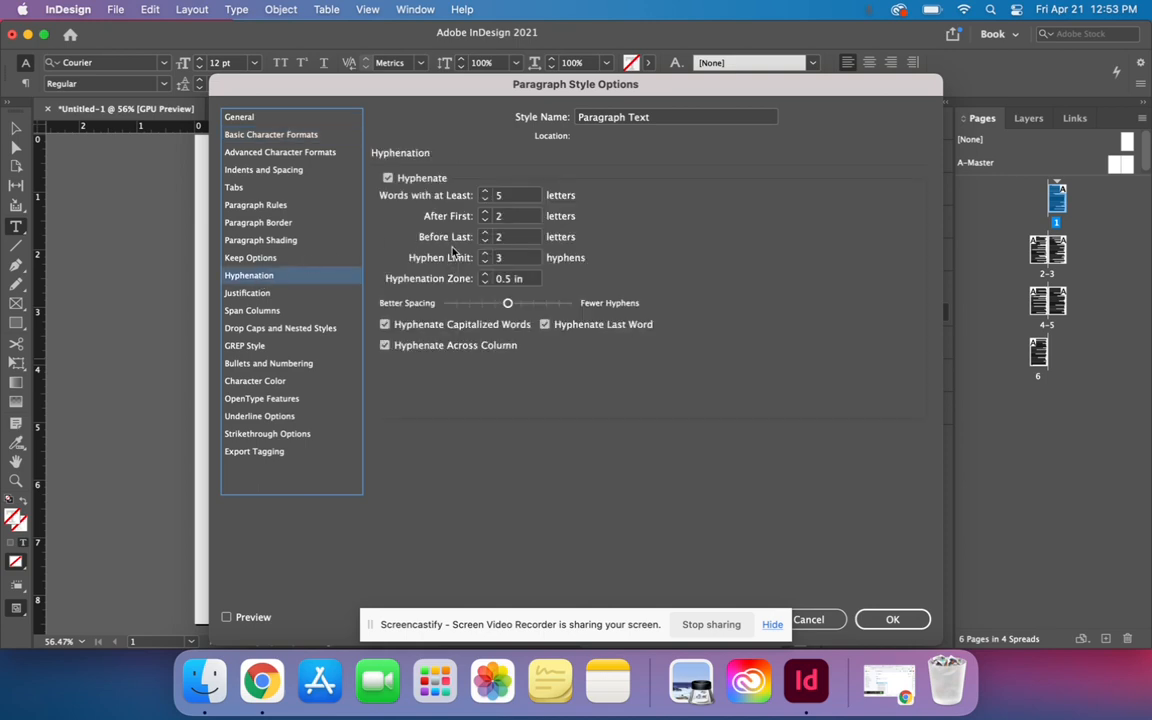
{"action": "left_click", "coordinate": [388, 179]}
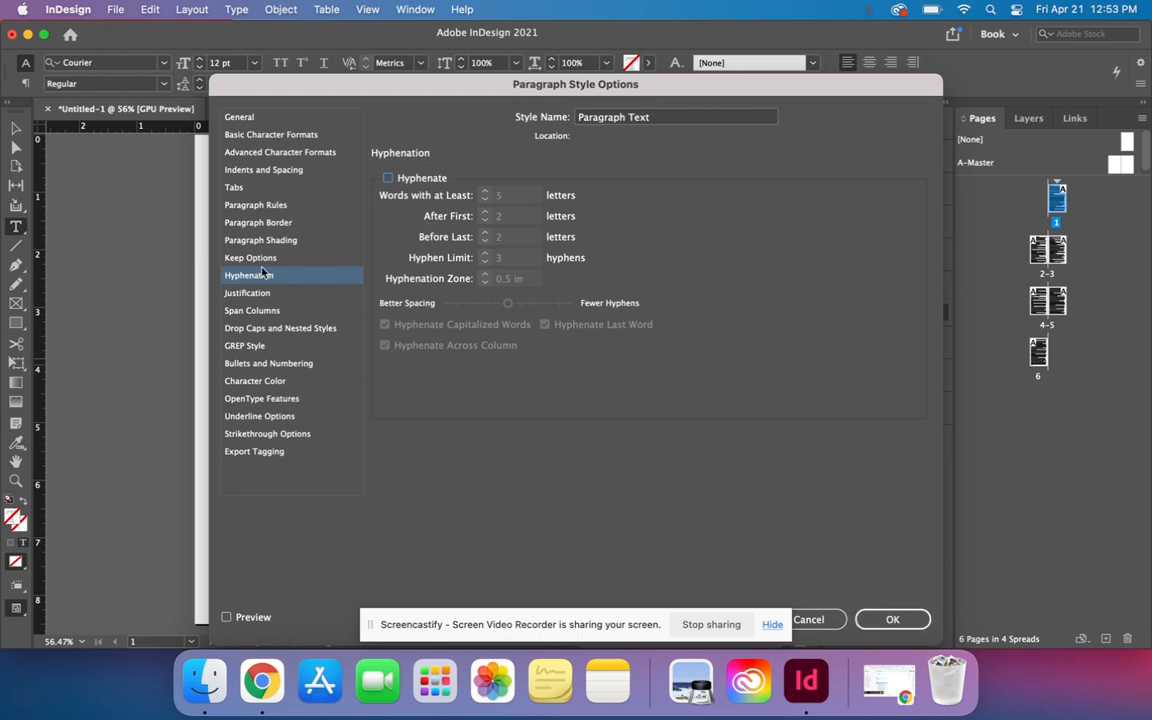
{"action": "left_click", "coordinate": [388, 178]}
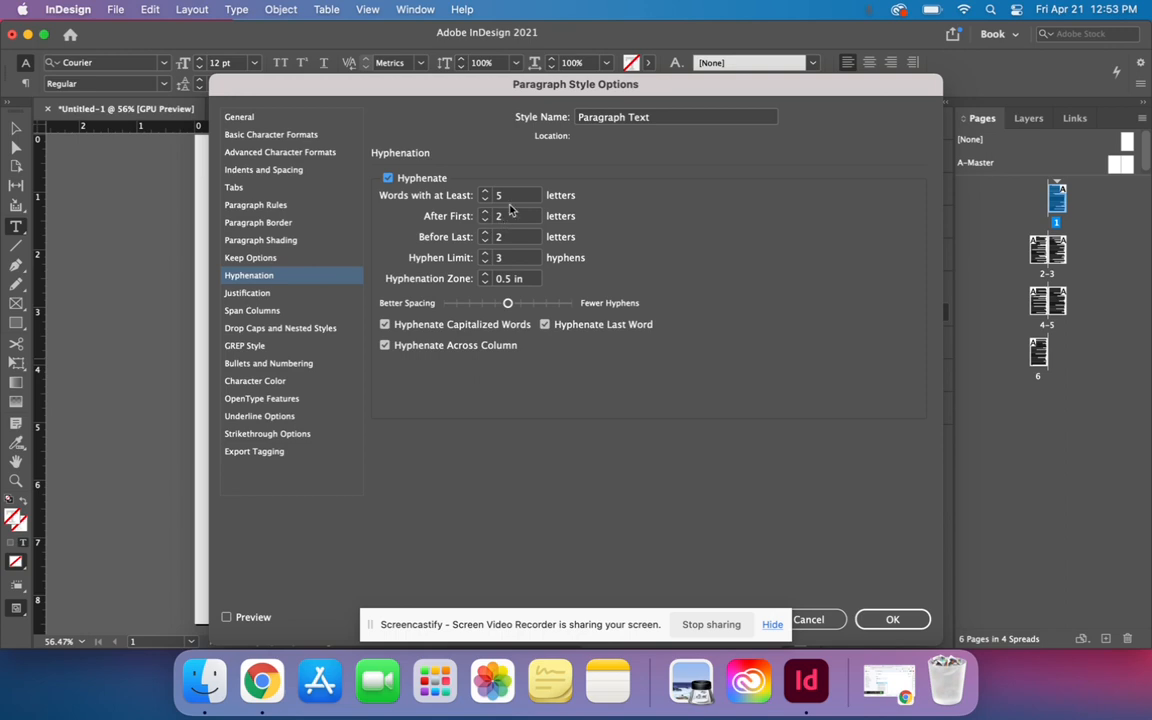
{"action": "left_click", "coordinate": [388, 178]}
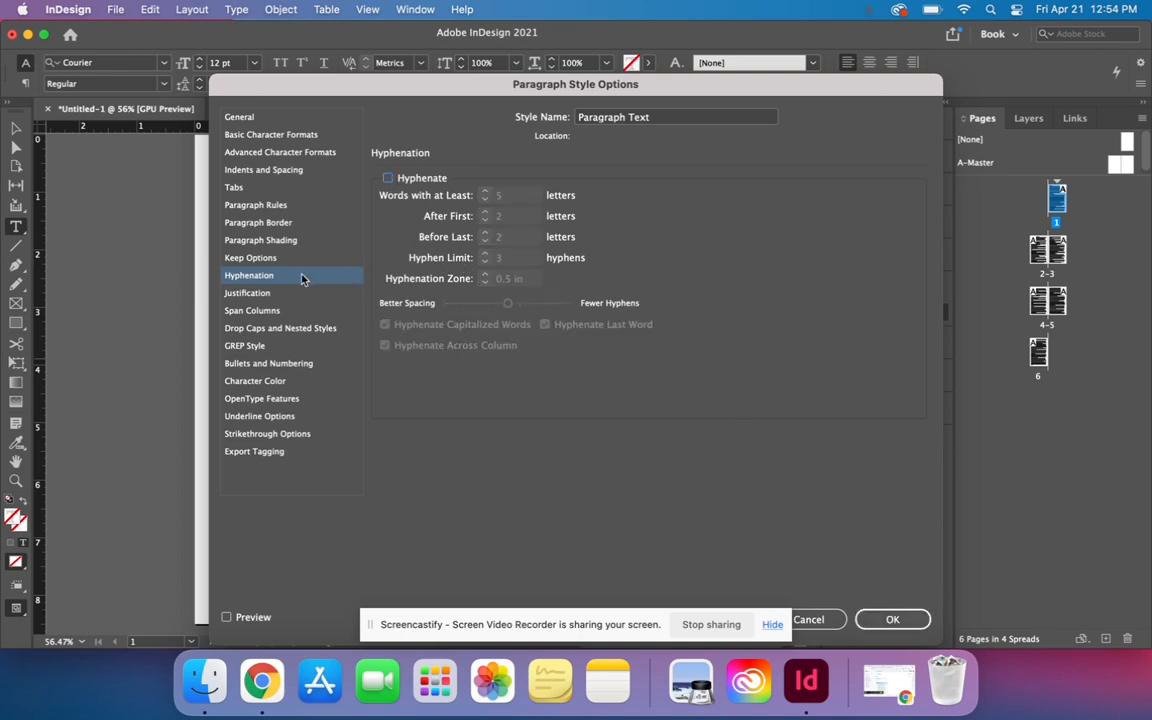
- Review the style's Keep Options, leave Start Paragraph at Anywhere, and save the Paragraph Text style
{"action": "left_click", "coordinate": [262, 260]}
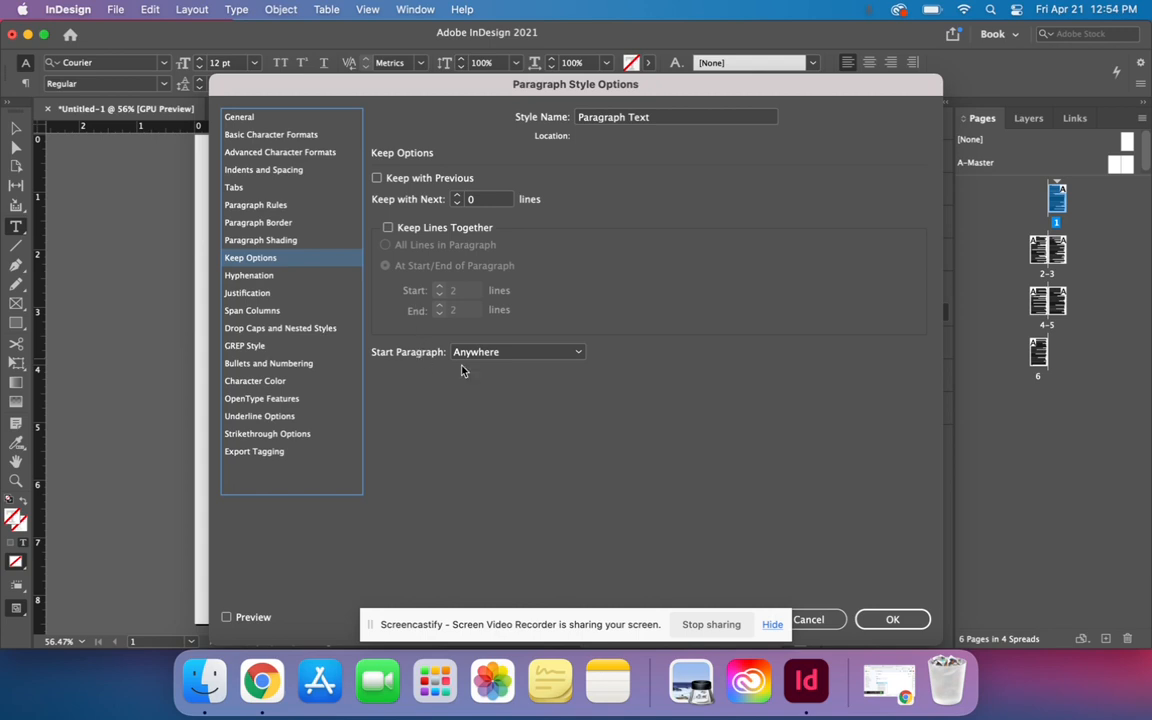
{"action": "left_click", "coordinate": [579, 353]}
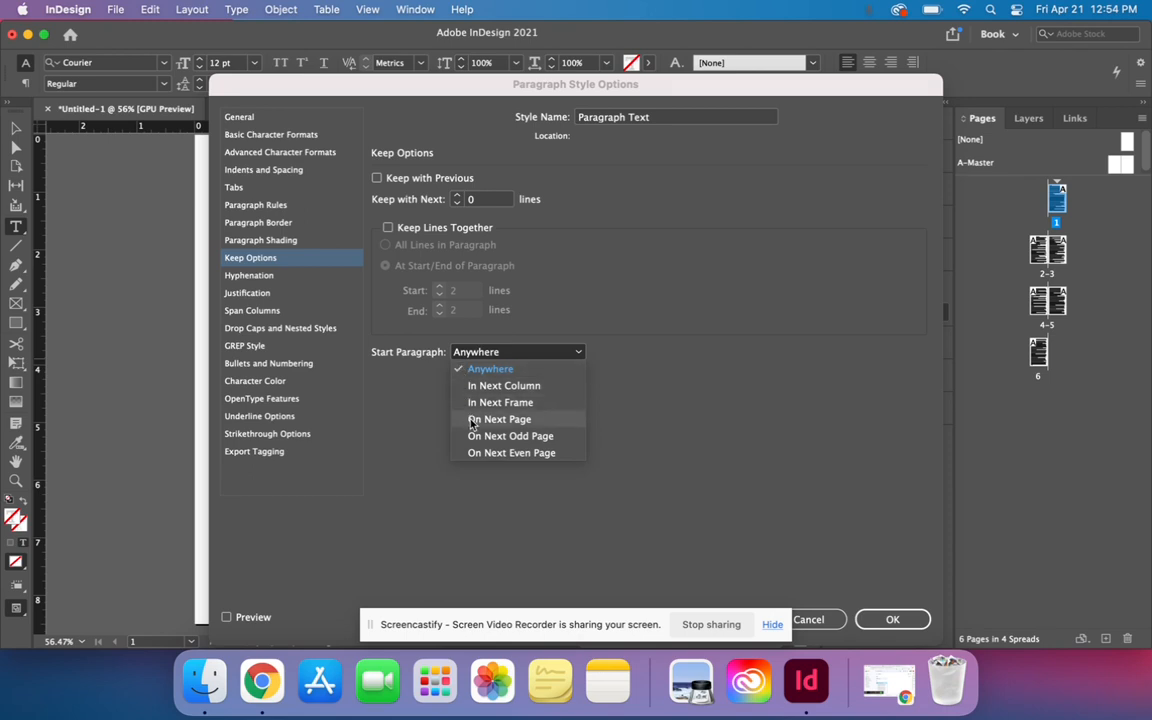
{"action": "left_click", "coordinate": [669, 366]}
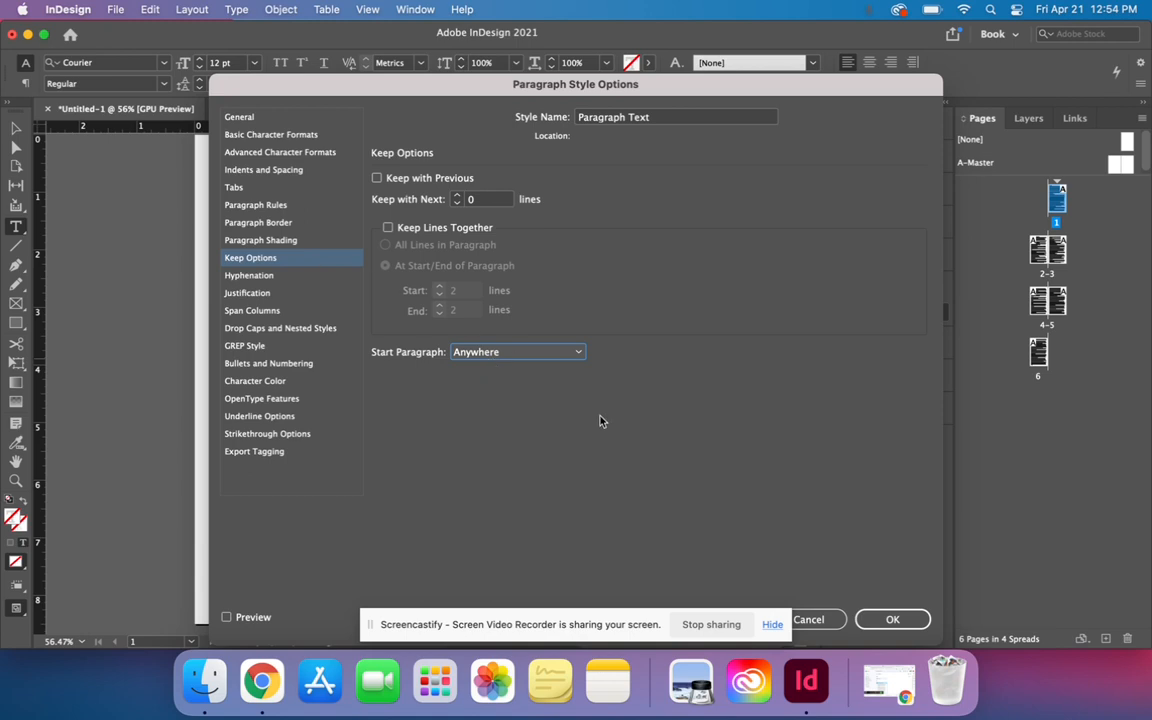
{"action": "left_click", "coordinate": [896, 621]}
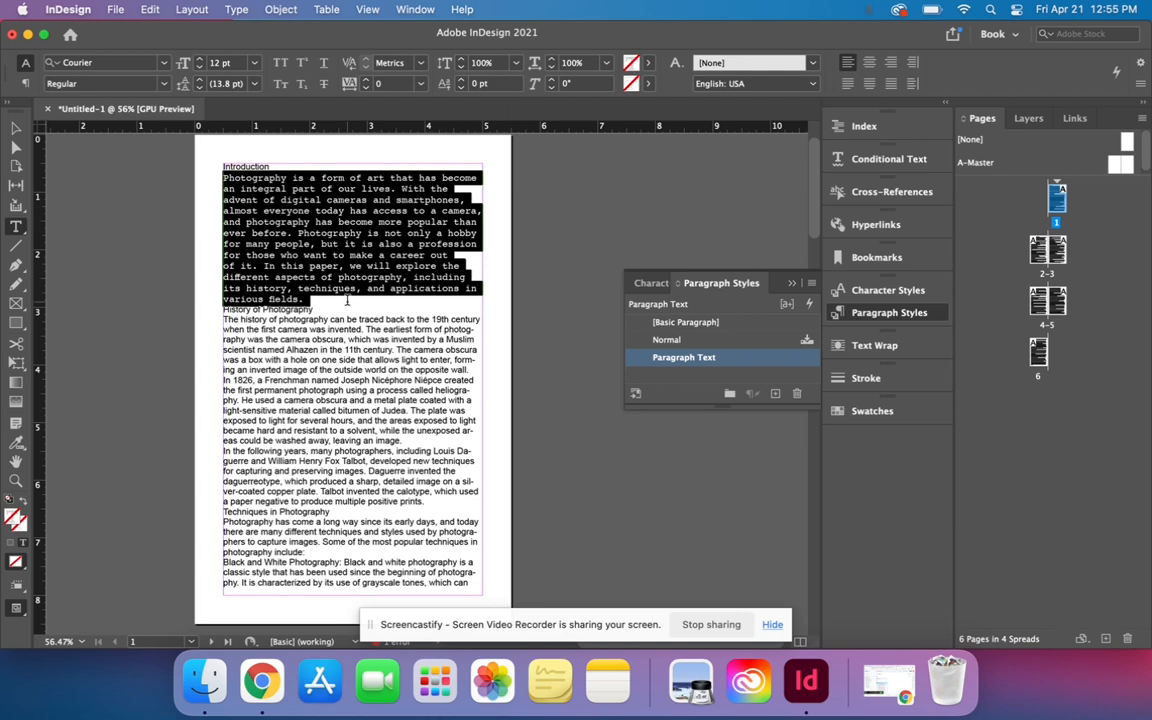
- Apply the Paragraph Text style to all body paragraphs under the History of Photography heading
{"action": "left_click", "coordinate": [225, 322]}
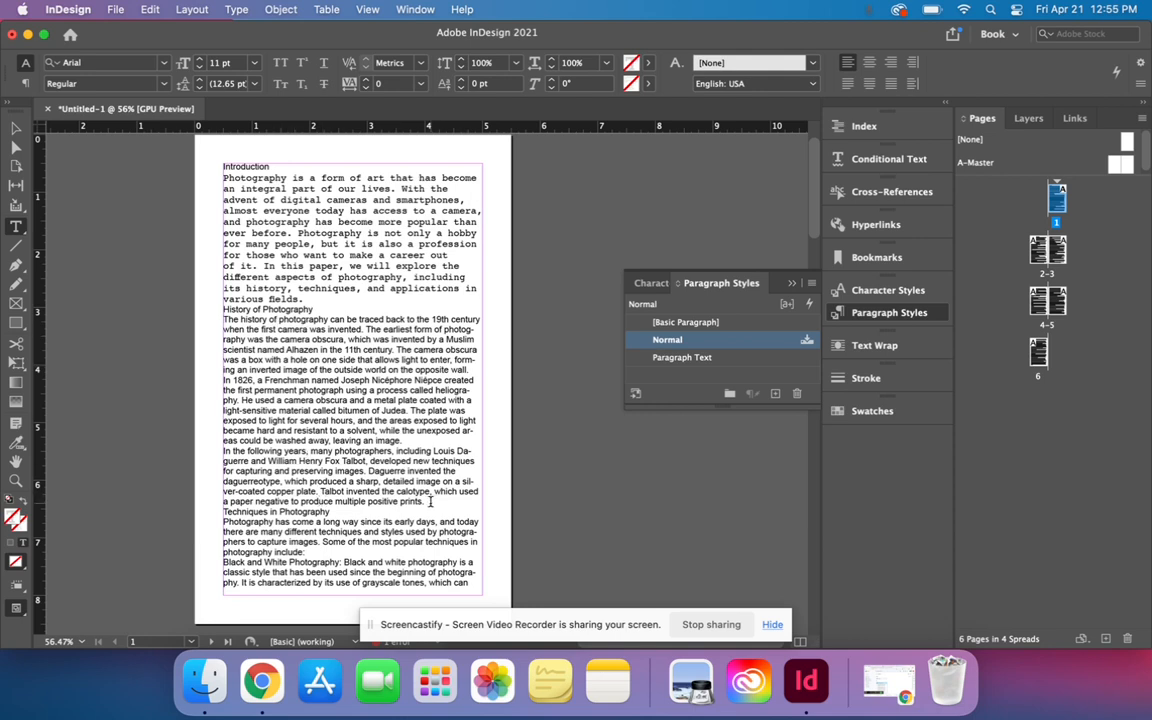
{"action": "left_click", "coordinate": [431, 502], "text": "shift"}
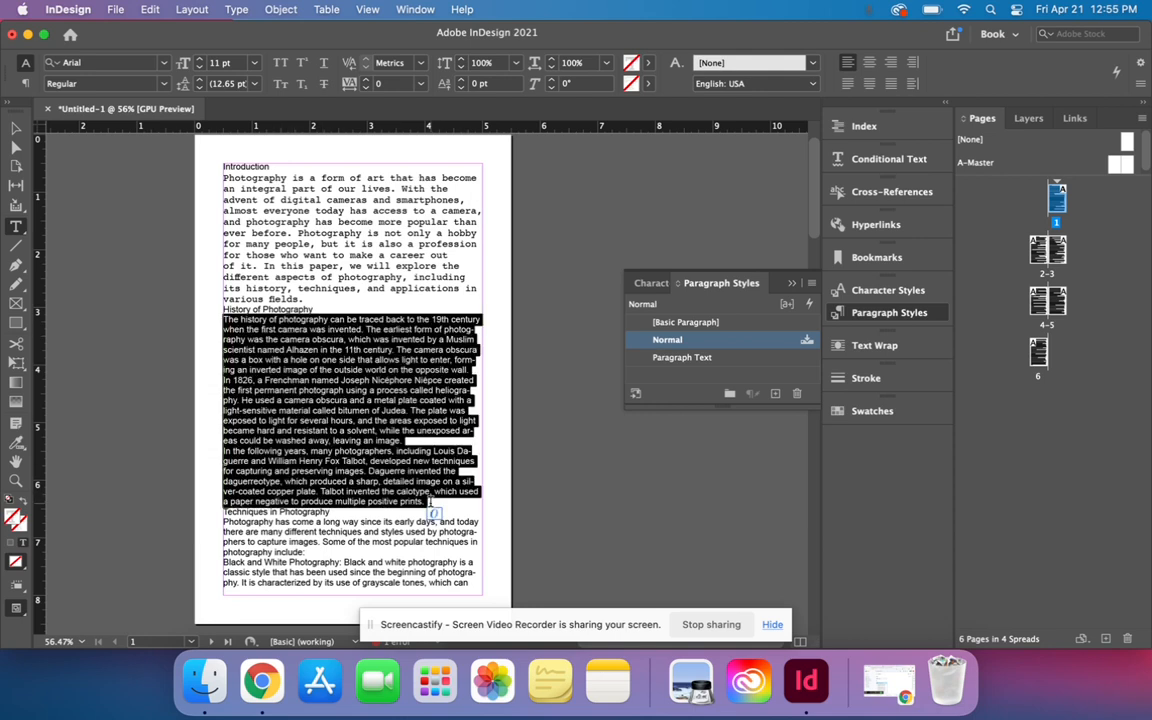
{"action": "left_click", "coordinate": [688, 359]}
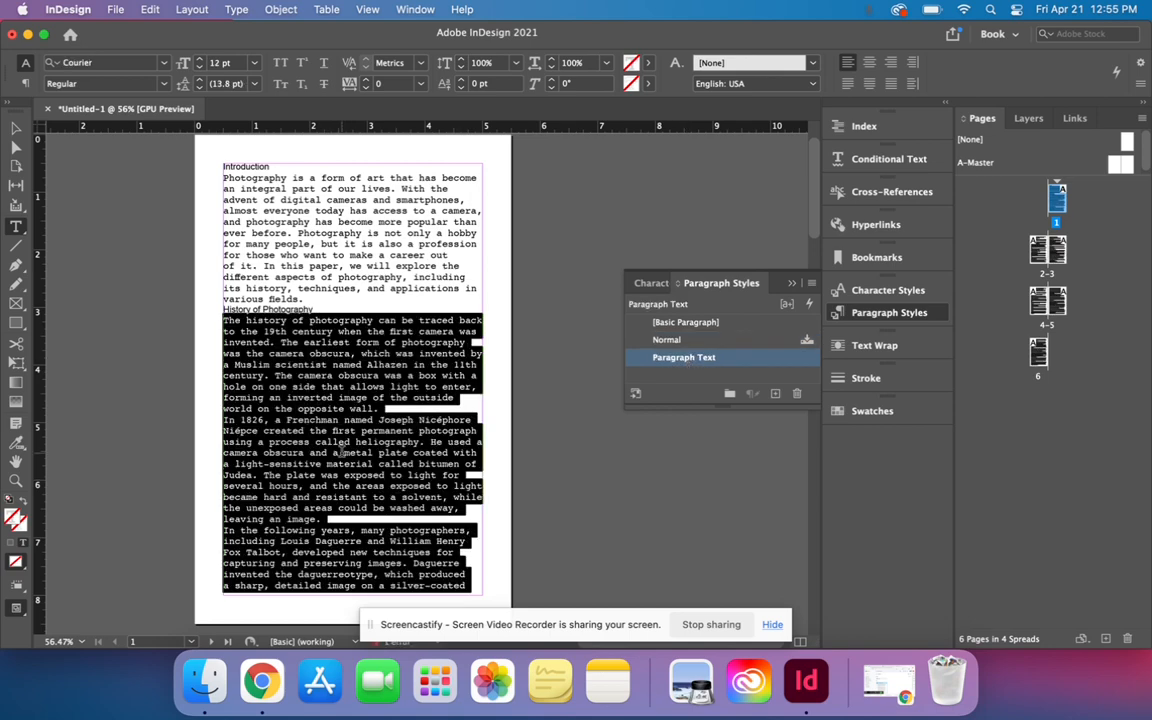
- Apply the Paragraph Text style to the body paragraphs under Techniques in Photography on page 2, through the Wildlife Photography entry
{"action": "scroll", "coordinate": [341, 449], "scroll_direction": "down", "scroll_amount": 1}
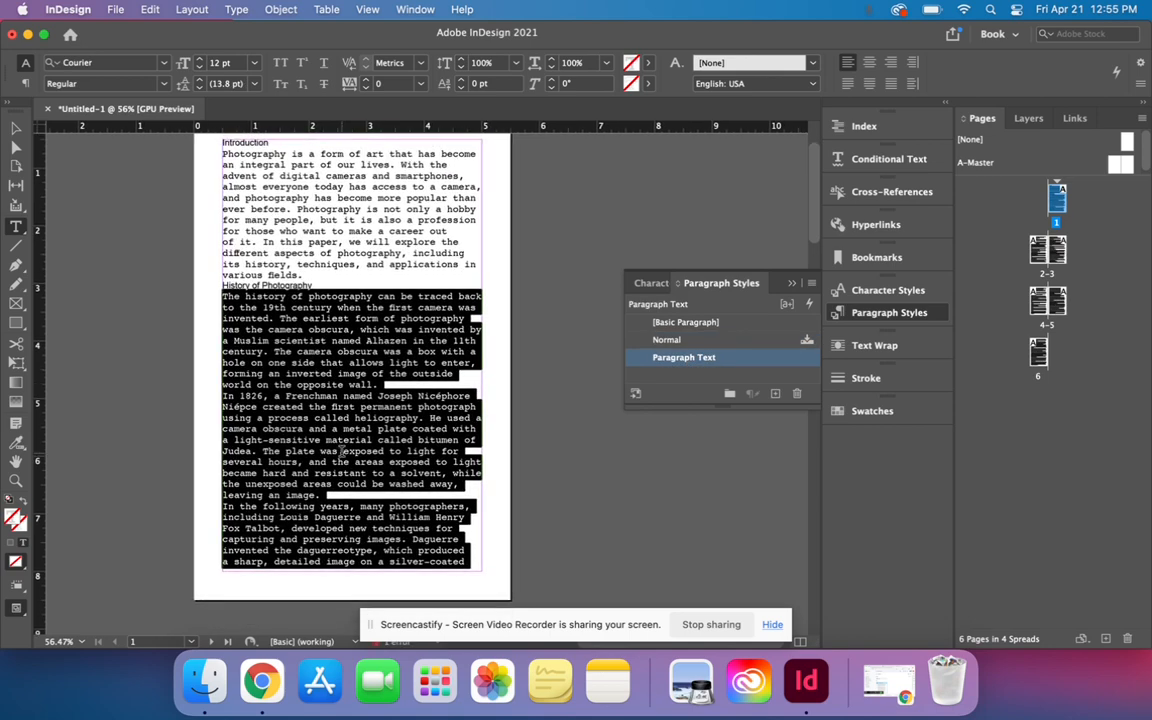
{"action": "double_click", "coordinate": [1037, 253]}
{"action": "scroll", "coordinate": [470, 258], "scroll_direction": "up", "scroll_amount": 4}
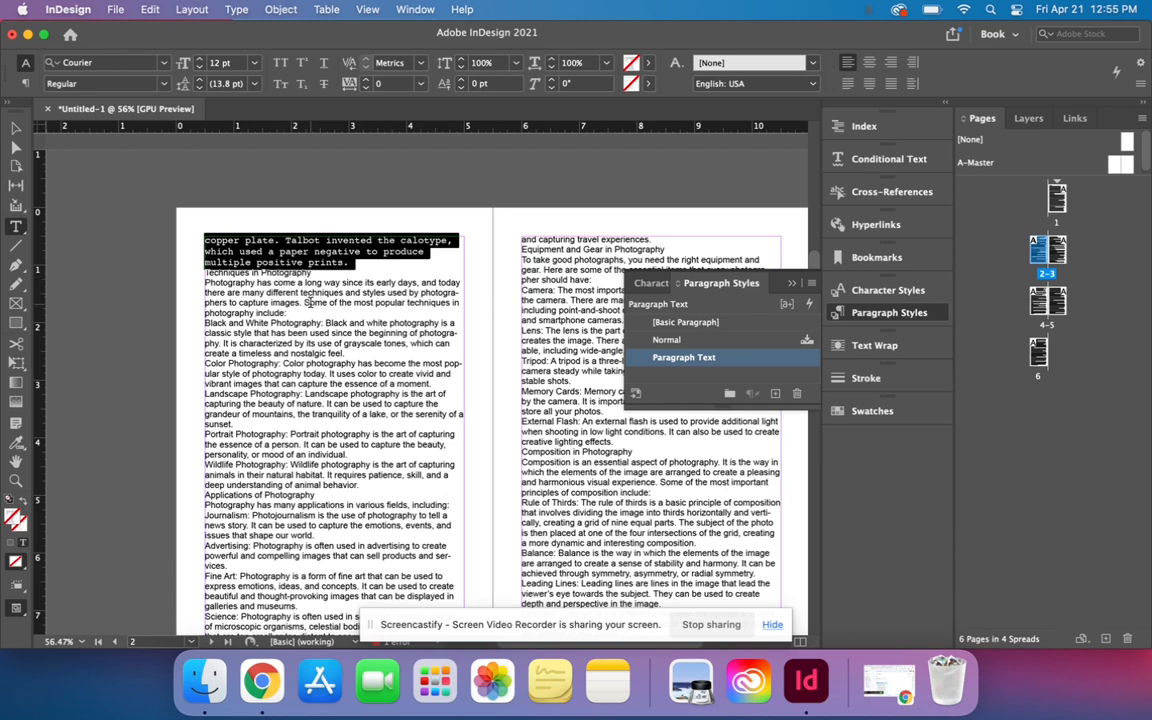
{"action": "left_click", "coordinate": [205, 283]}
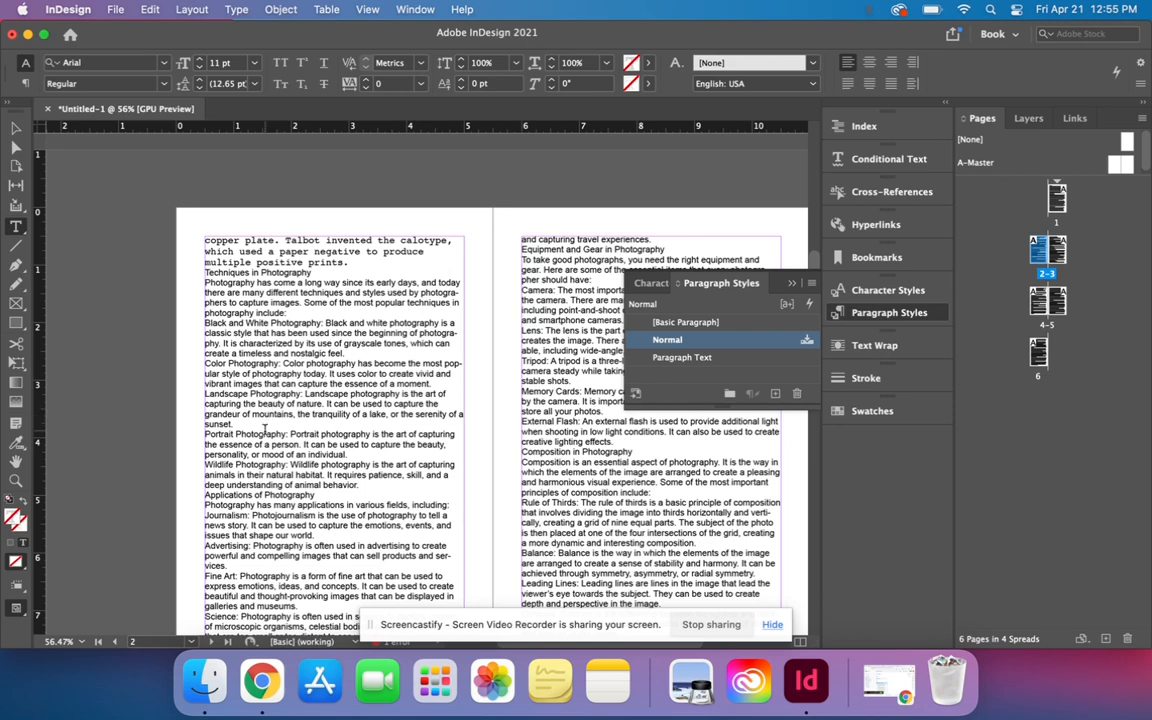
{"action": "left_click", "coordinate": [361, 484], "text": "shift"}
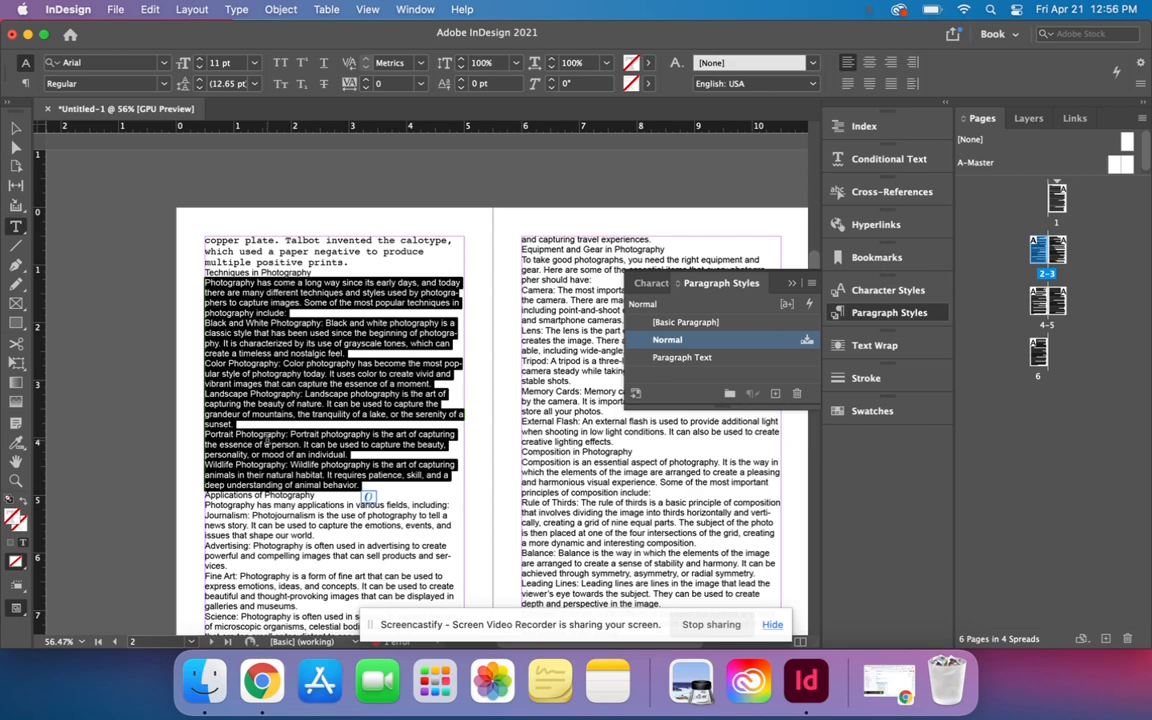
{"action": "left_click", "coordinate": [682, 357]}
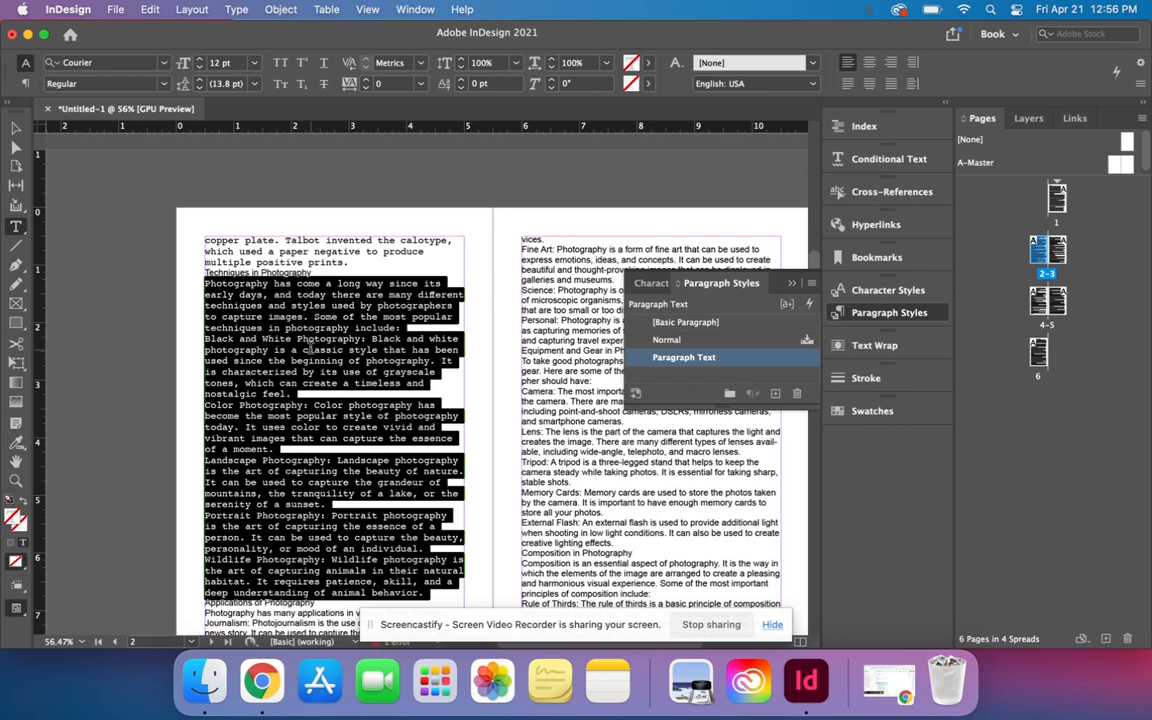
- Examine the end of the text on page 6 and return to page 1
{"action": "scroll", "coordinate": [310, 347], "scroll_direction": "down", "scroll_amount": 2}
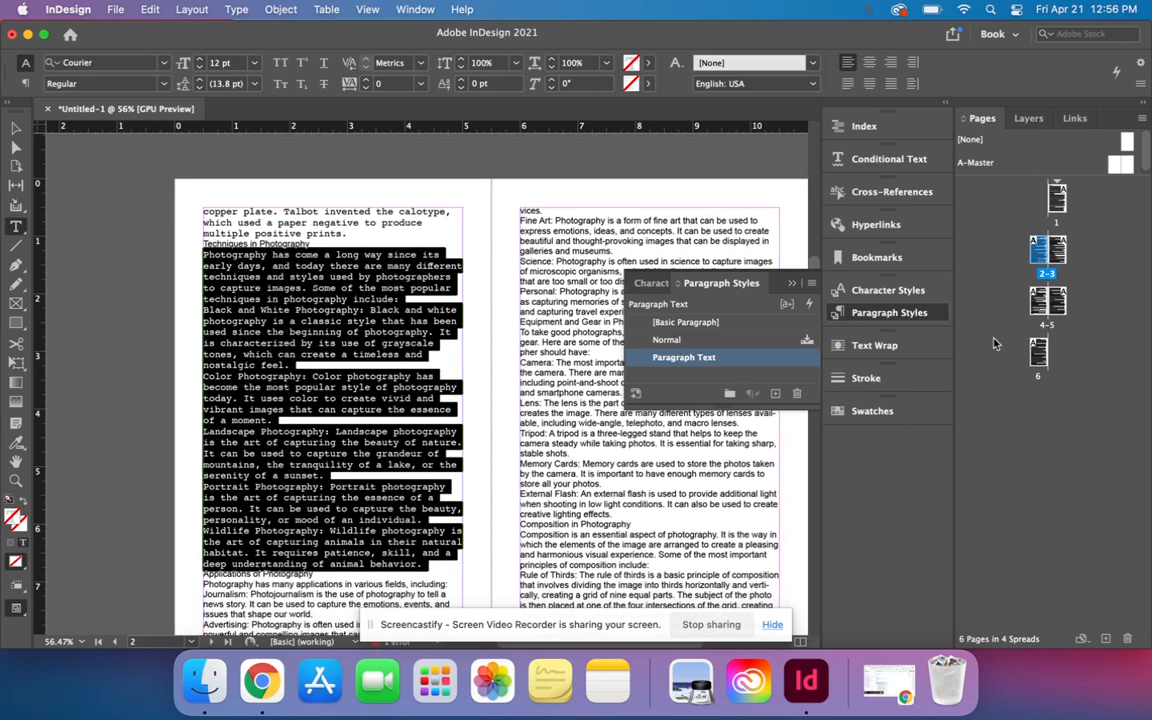
{"action": "double_click", "coordinate": [1038, 351]}
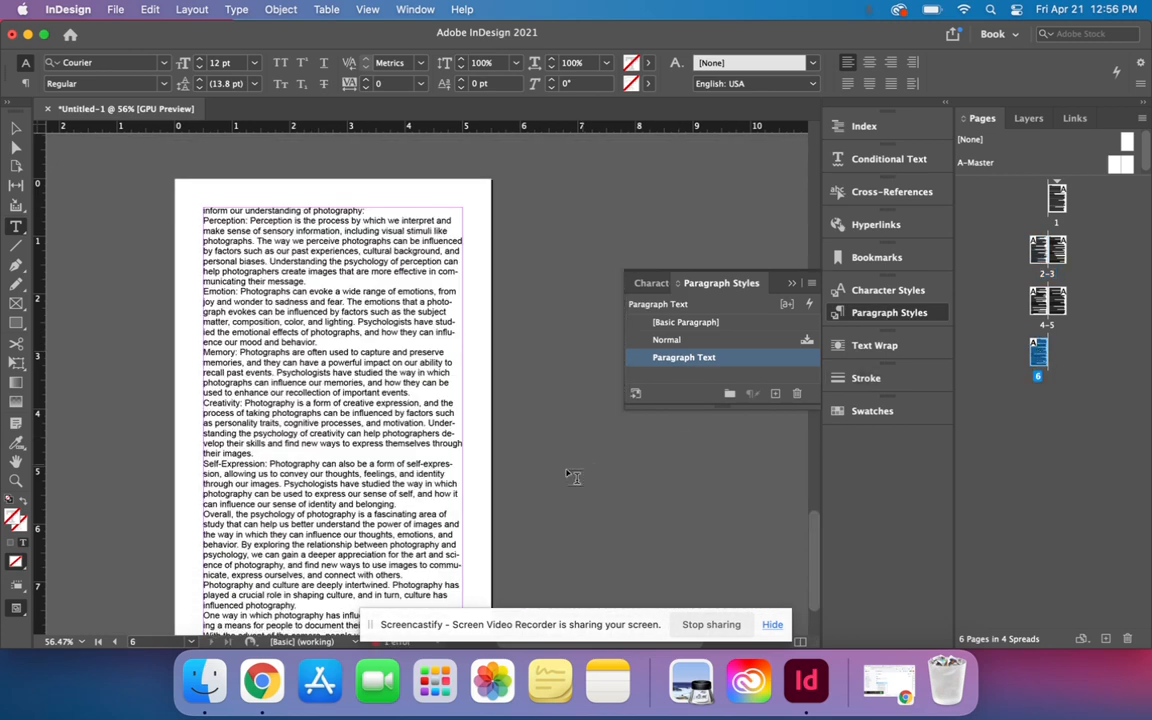
{"action": "scroll", "coordinate": [332, 450], "scroll_direction": "down", "scroll_amount": 5}
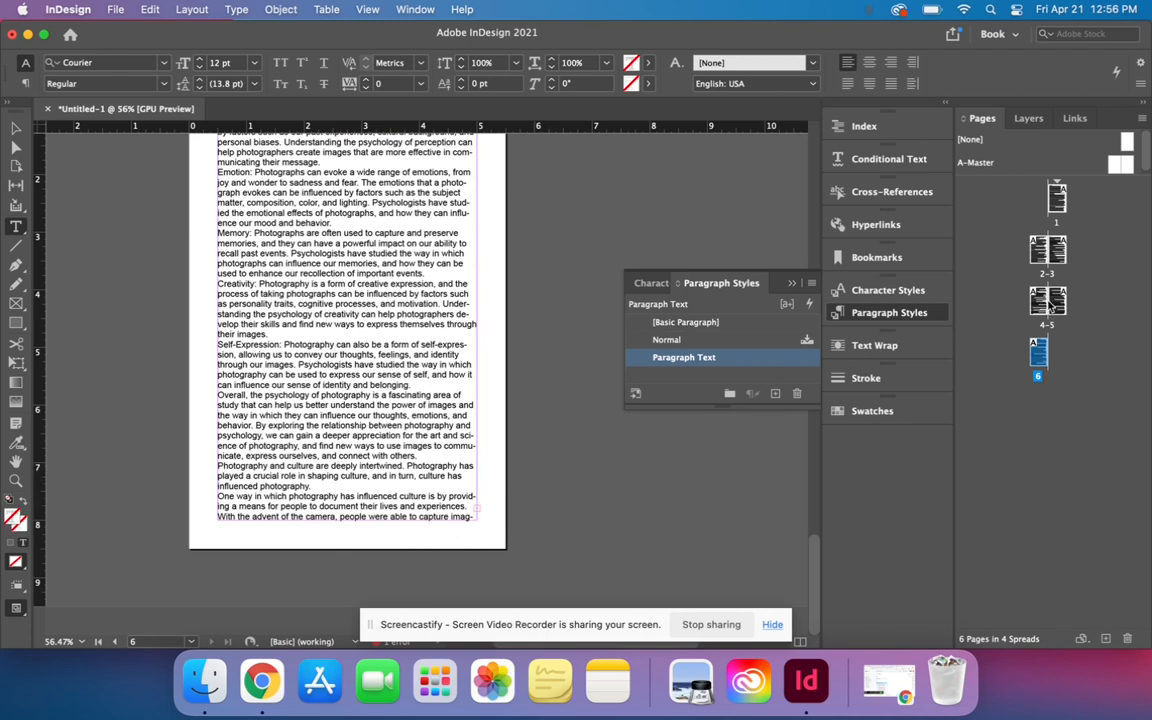
{"action": "left_click", "coordinate": [1058, 198]}
{"action": "double_click", "coordinate": [1058, 198]}
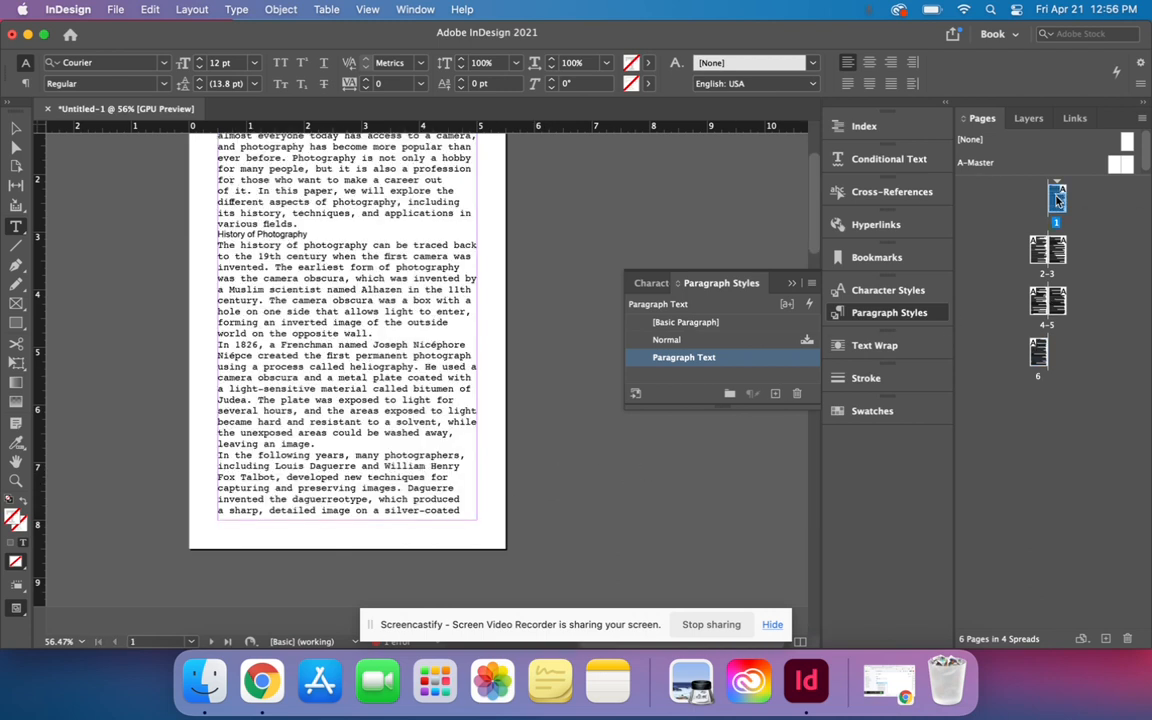